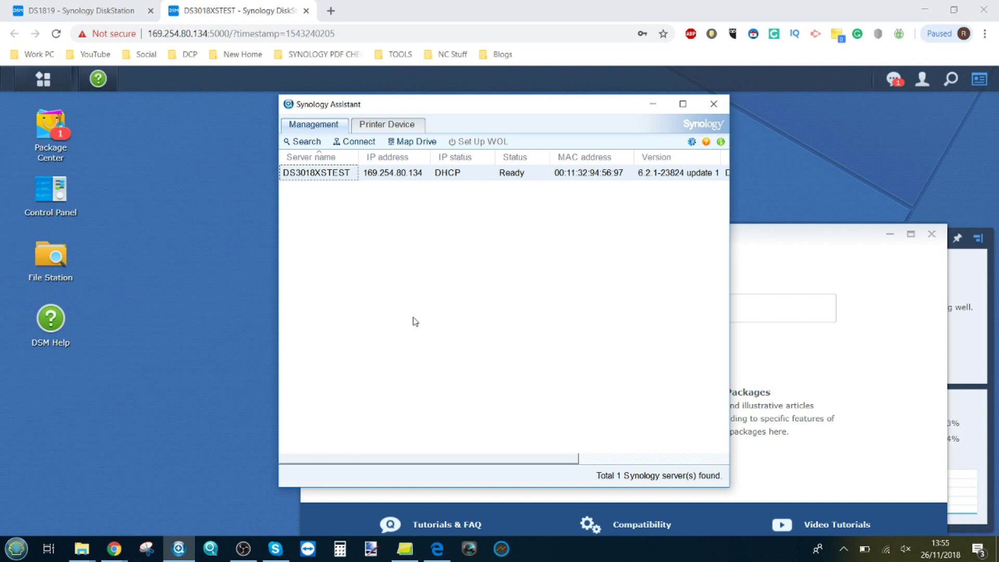
Read the DS3018xs details in Control Panel's Info Center > General, then minimise Control Panel and close DSM Help.
click(180, 228)
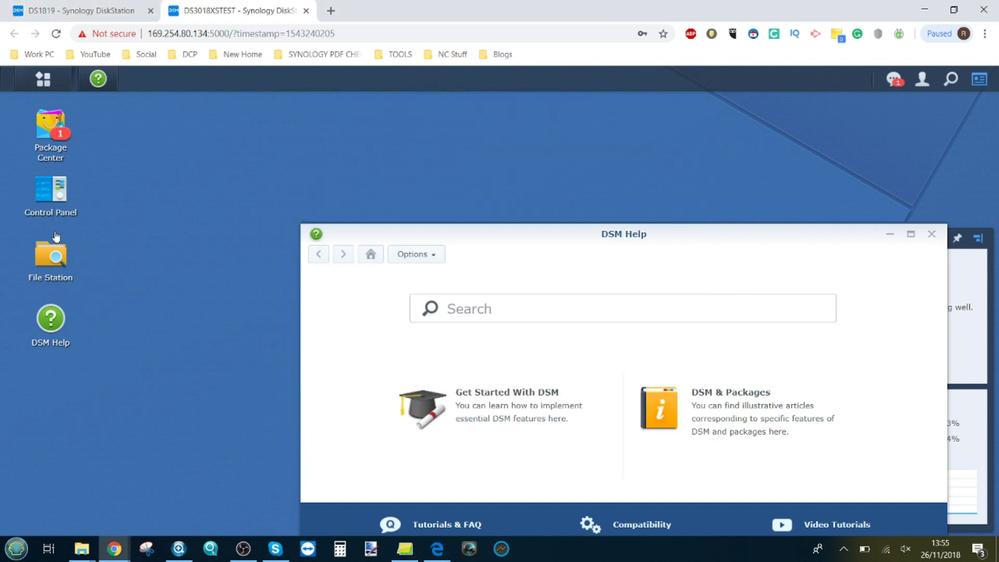
click(54, 204)
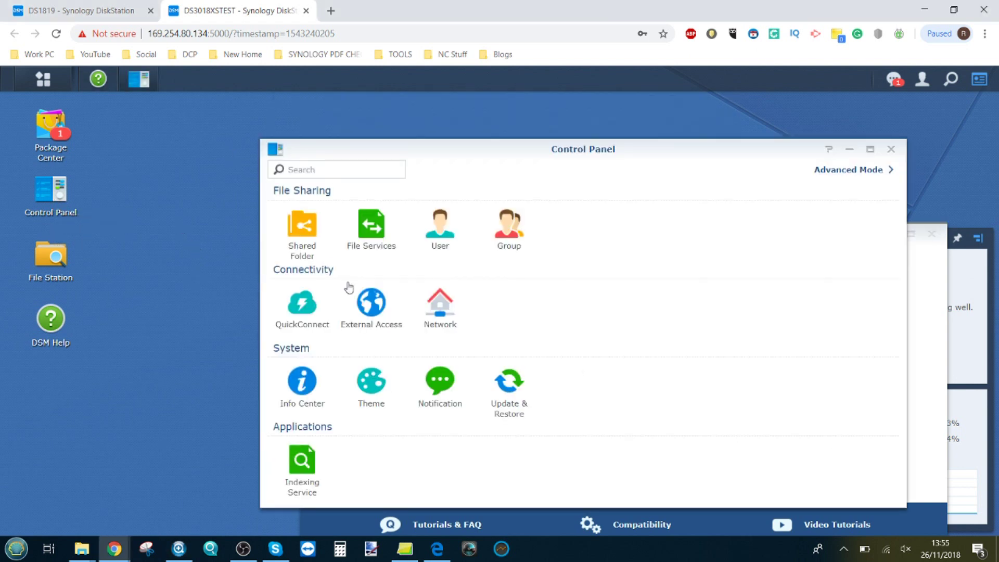
click(309, 393)
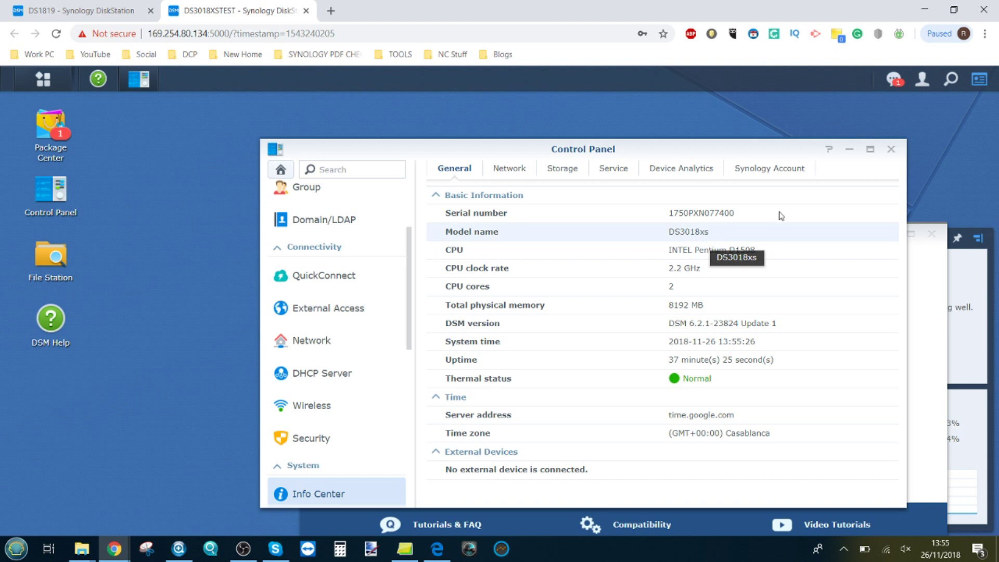
click(850, 150)
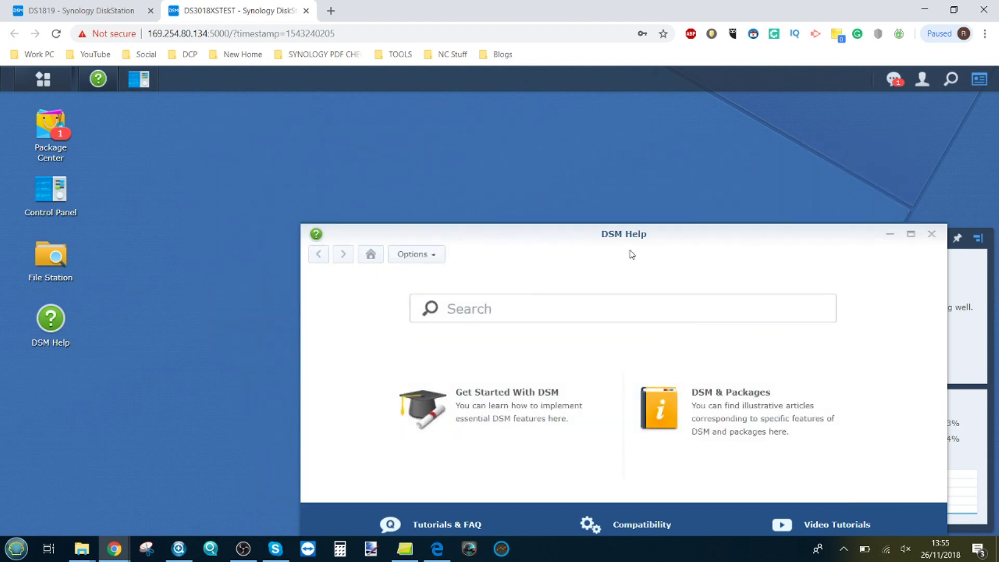
click(931, 236)
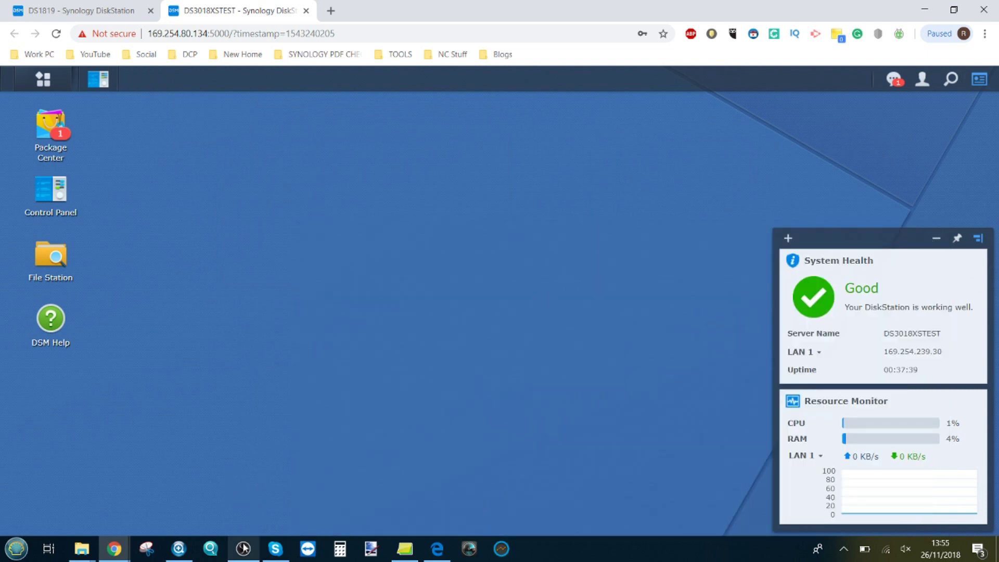
Check DS3018XSTEST's Connect, Map Drive and WOL options in Synology Assistant, then bring up This PC.
click(179, 548)
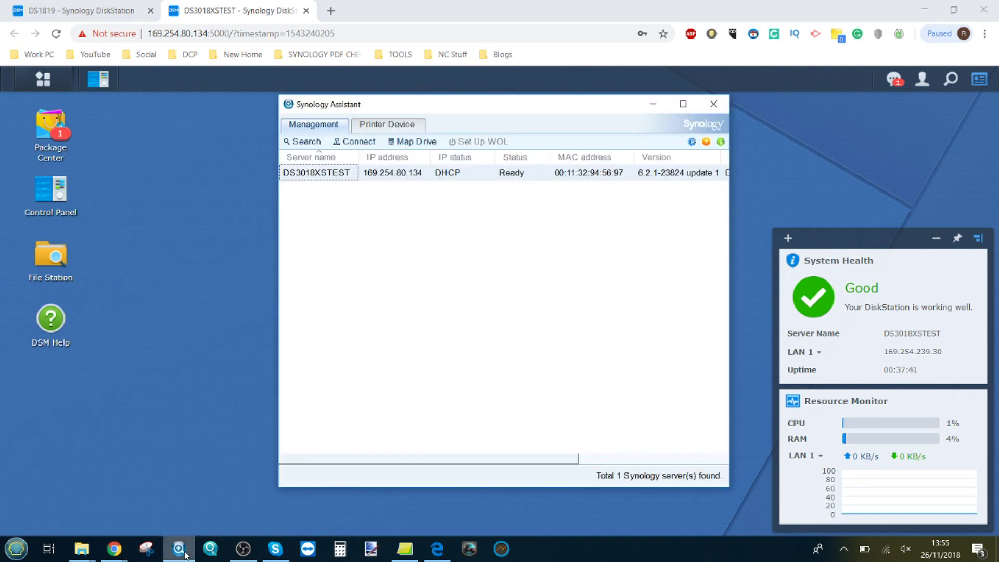
right_click(337, 174)
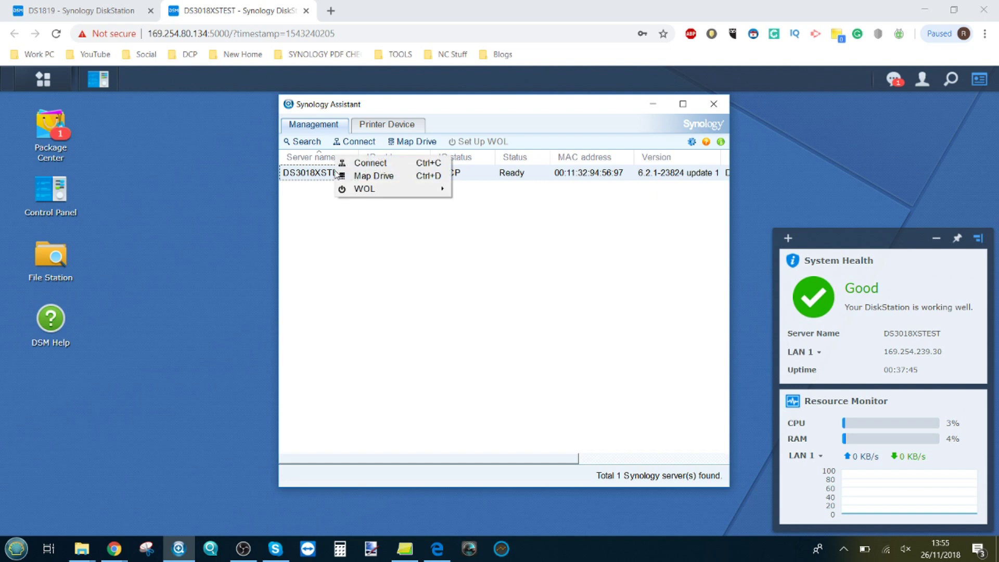
click(386, 218)
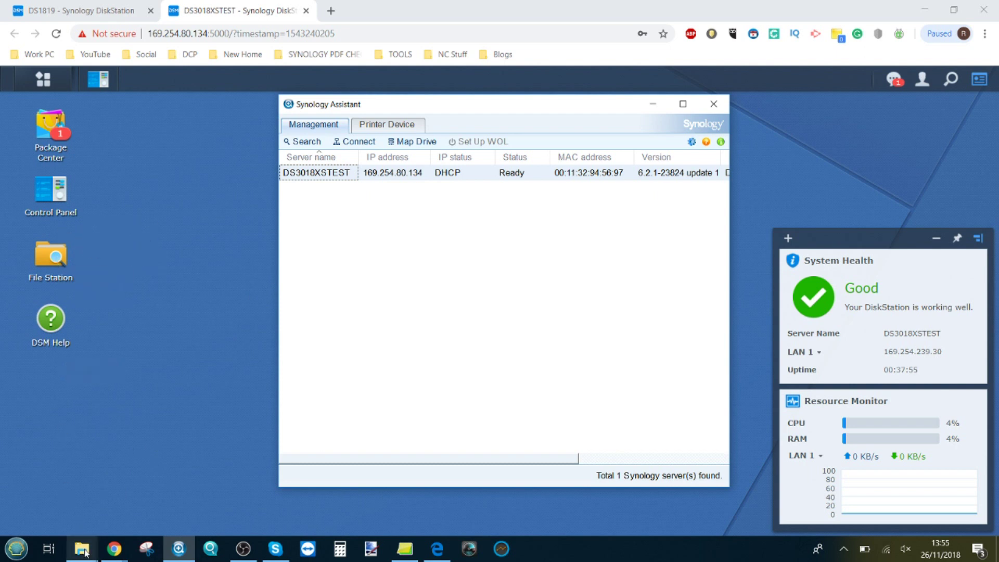
mouse_move(81, 547)
click(172, 464)
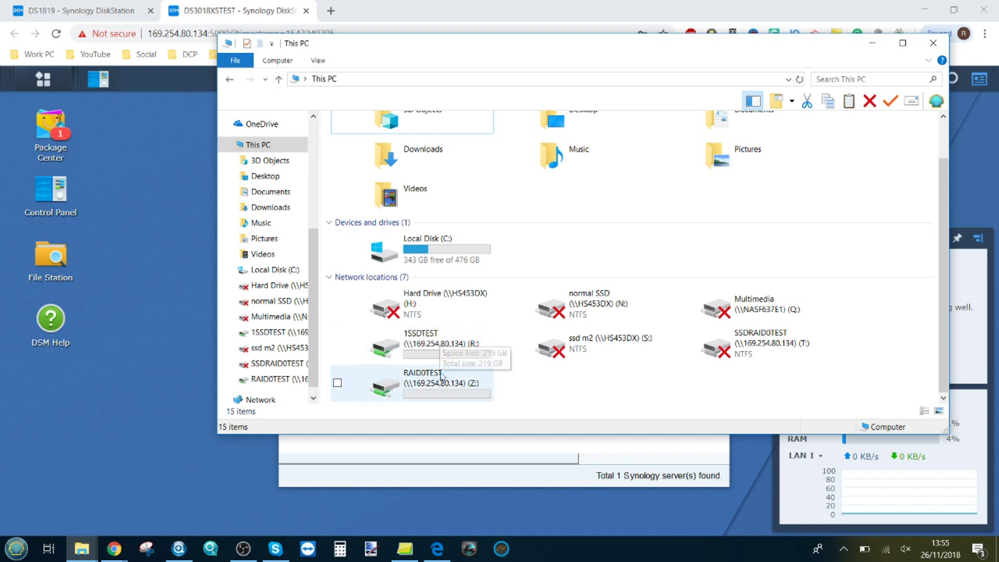
Check the free space on RAID0TEST (Z:), minimise This PC and launch AJA System Test.
mouse_move(426, 384)
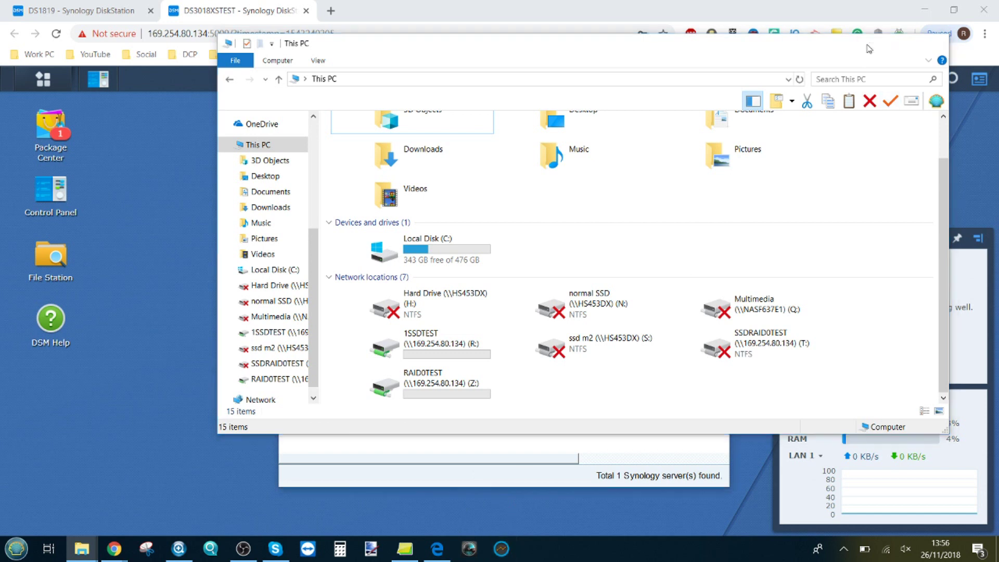
click(871, 44)
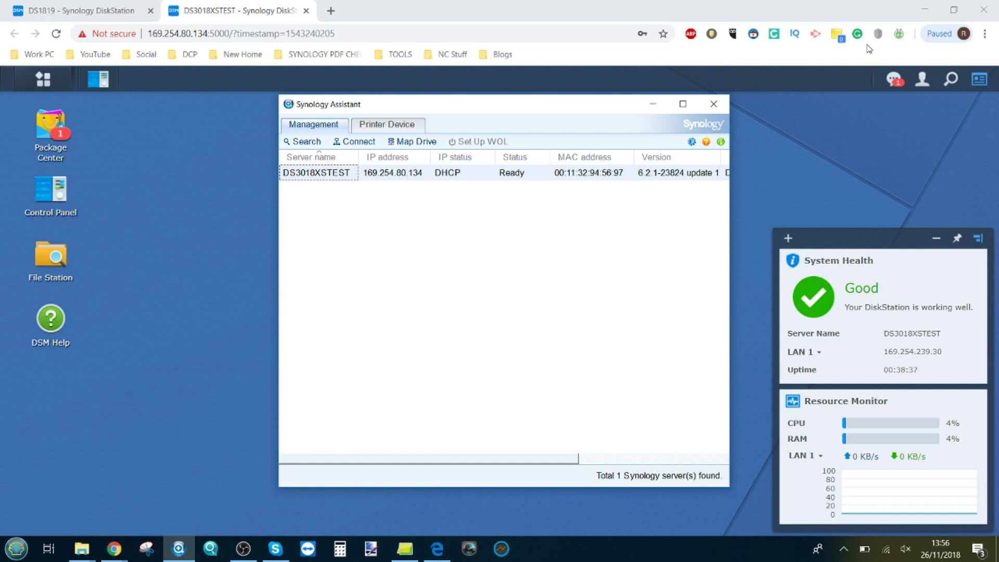
click(468, 551)
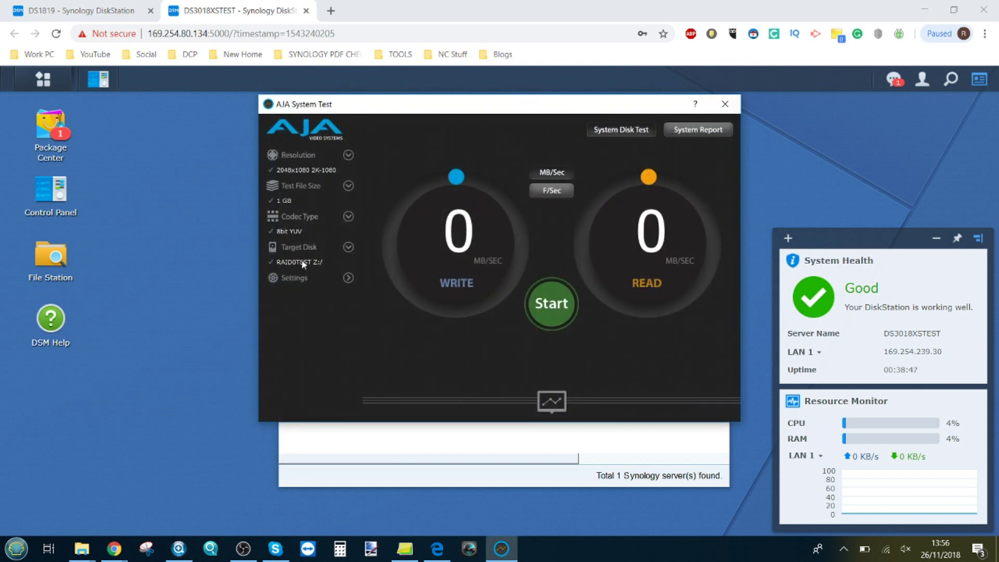
Run the 1 GB AJA test on RAID0TEST Z:, getting 675 MB/s write and 168 MB/s read.
click(552, 304)
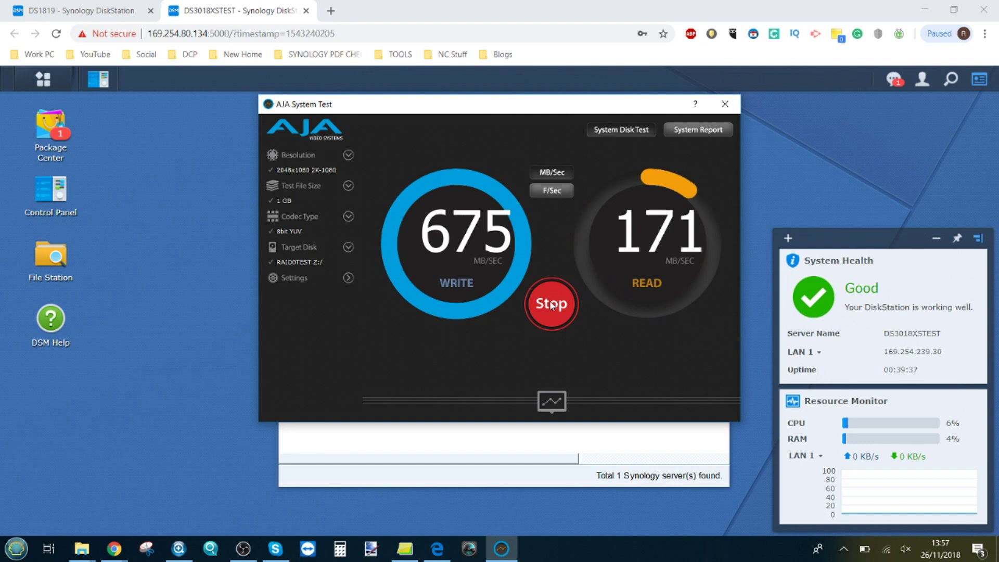
click(552, 305)
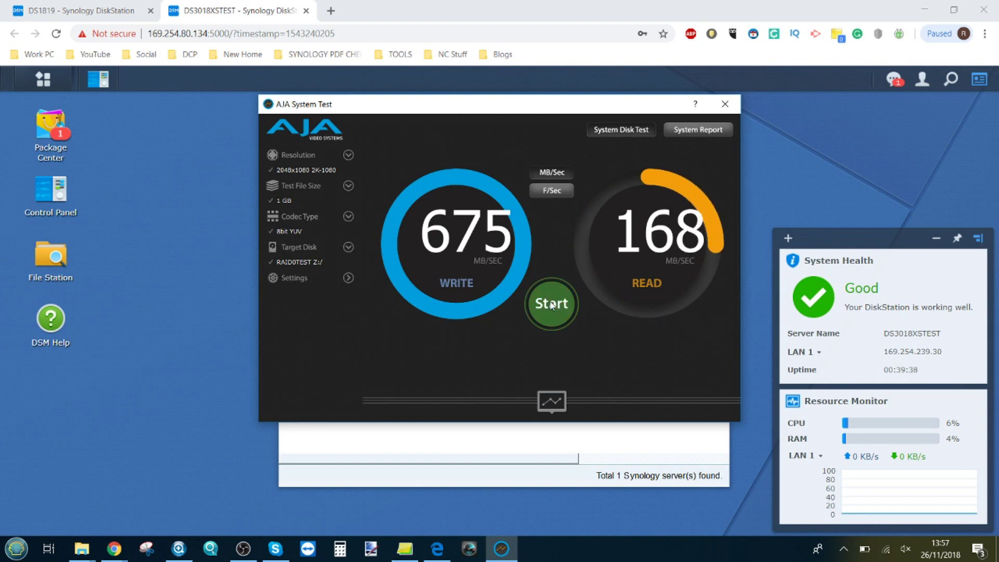
Close AJA, set Disk Speed Test's target to RAID0TEST (Z:) after SSDRAID0TEST errors, and start testing.
click(724, 104)
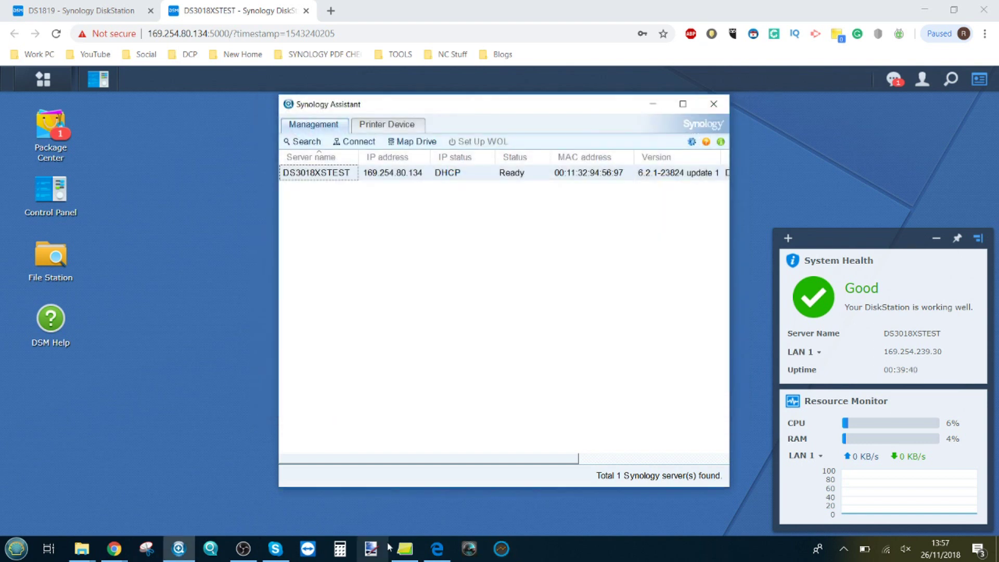
click(480, 550)
click(512, 188)
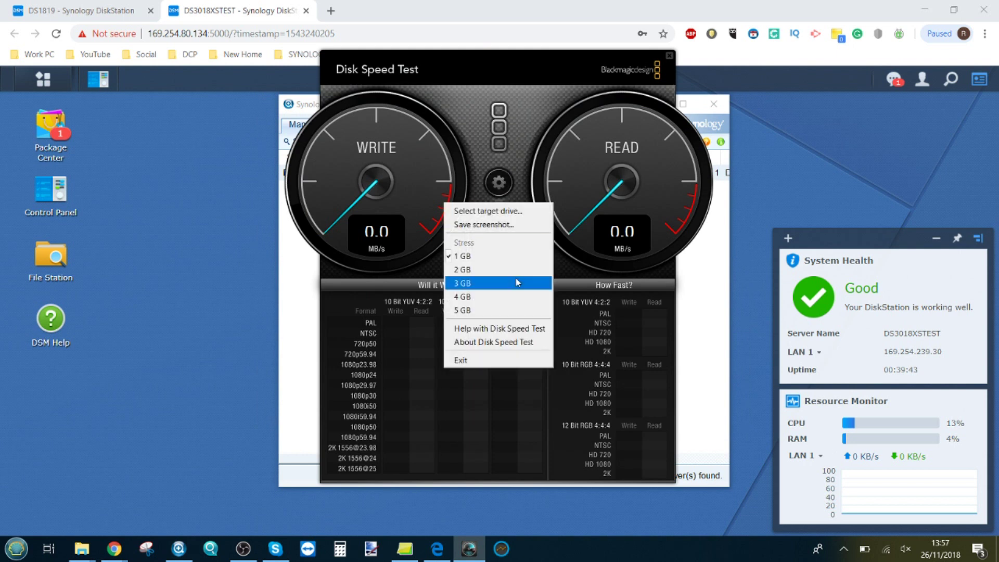
click(496, 211)
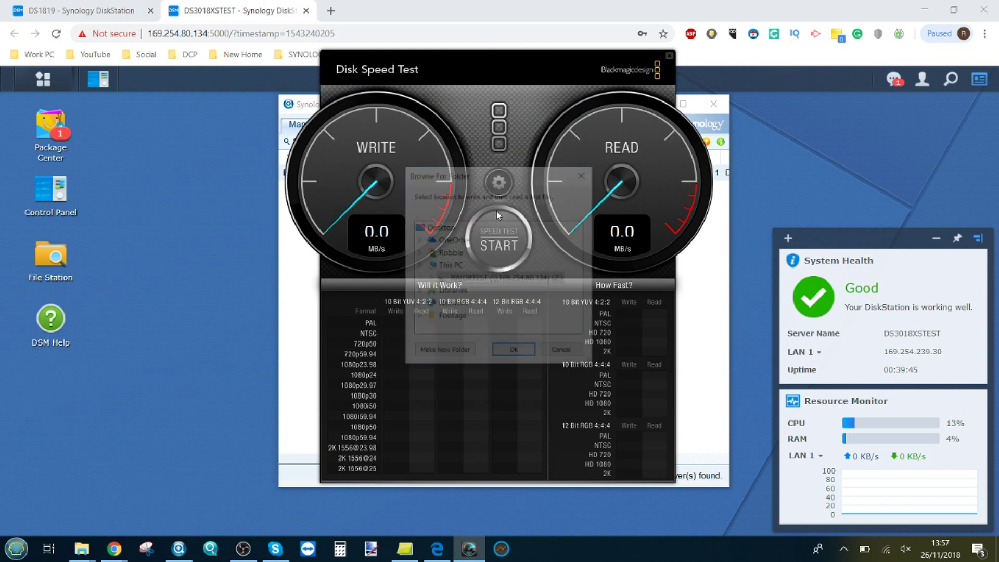
click(493, 306)
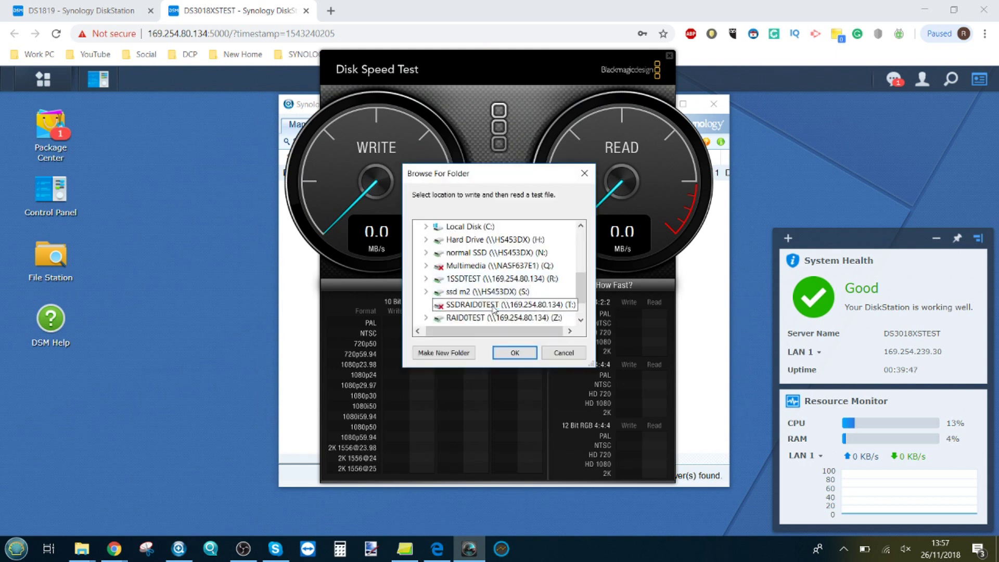
click(603, 299)
click(529, 318)
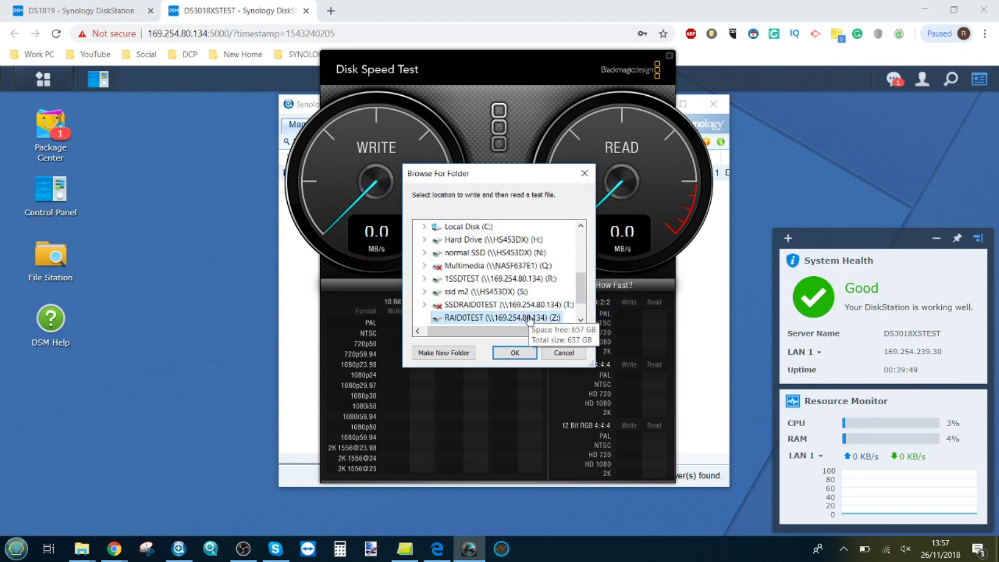
click(514, 353)
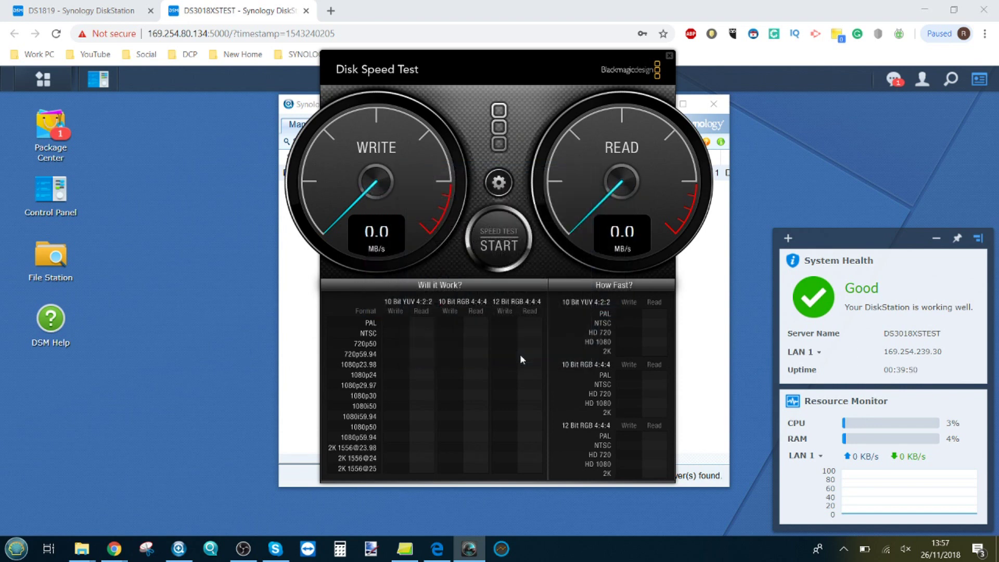
click(500, 231)
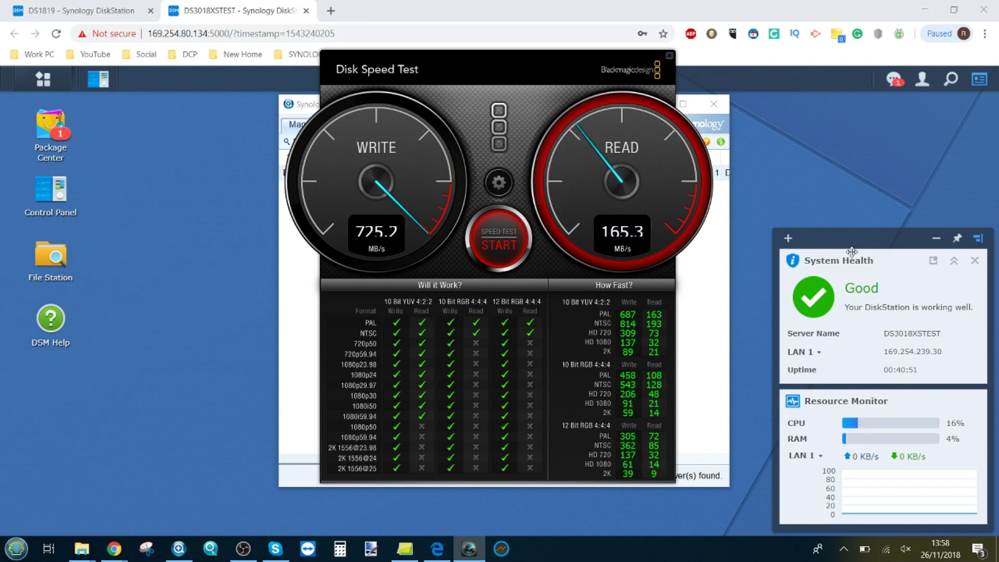
Close Disk Speed Test and open the RAID0TEST (Z:) network drive from This PC.
click(670, 54)
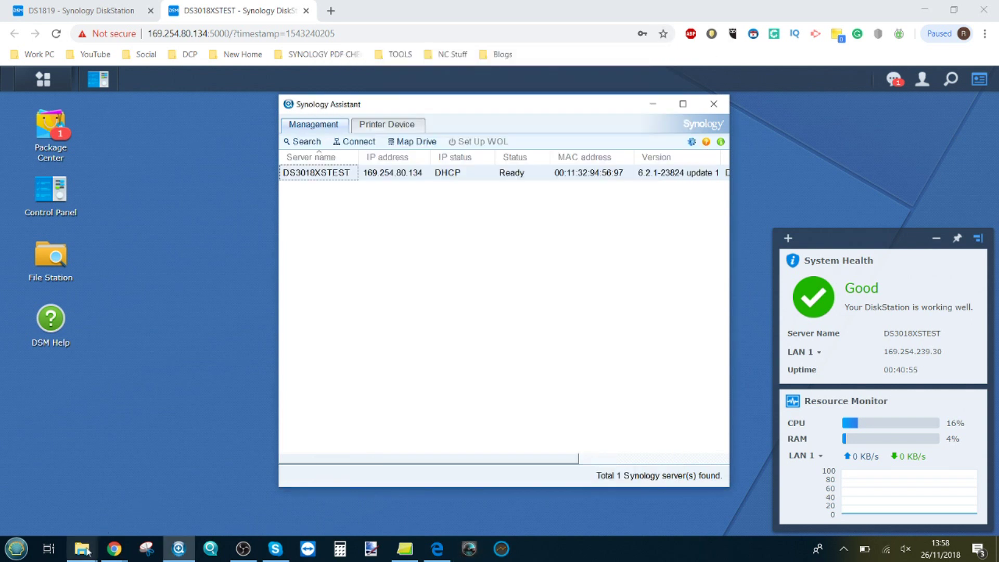
mouse_move(86, 551)
click(202, 498)
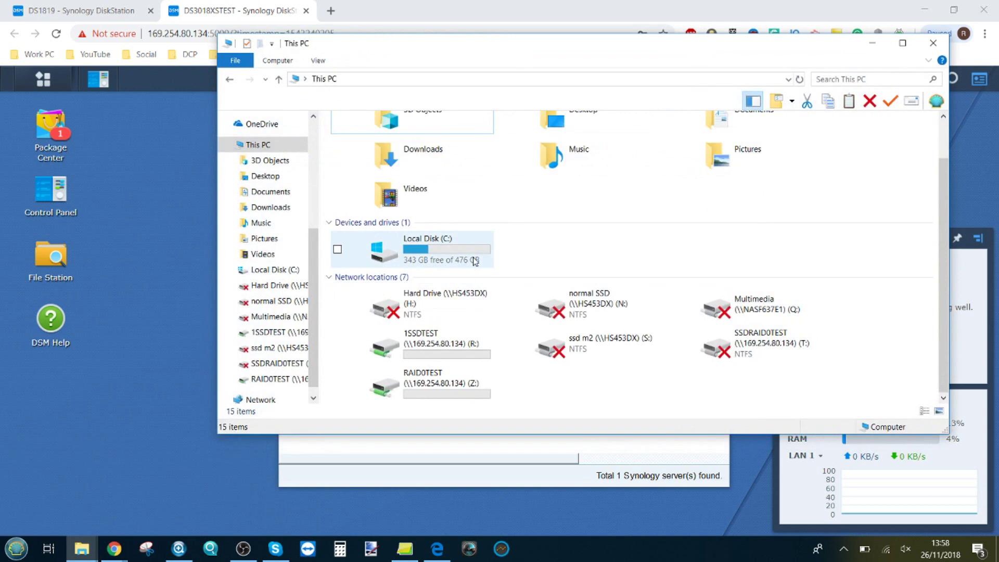
double_click(438, 389)
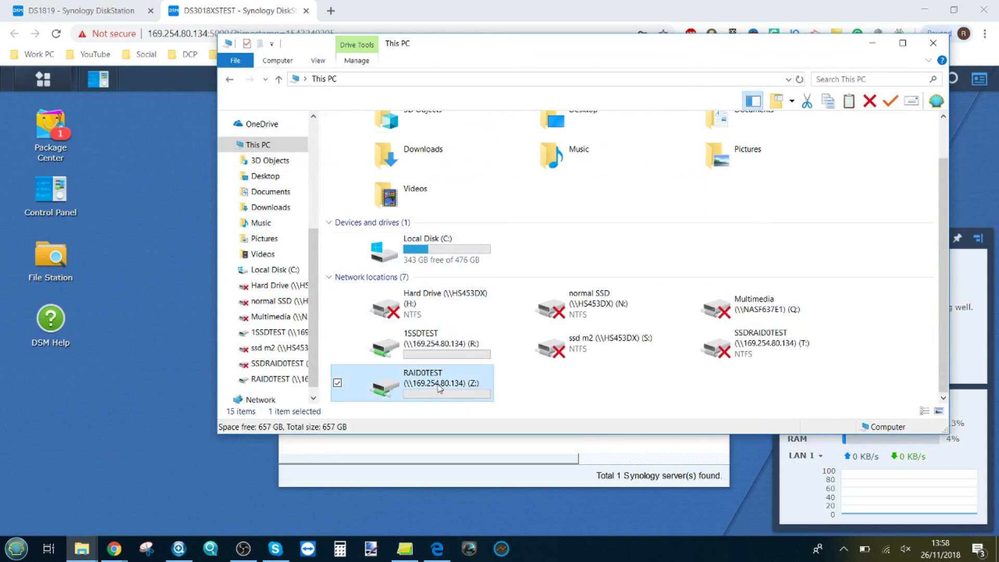
Copy the eight selected Footage folders and paste them into RAID0TEST (Z:).
mouse_move(78, 540)
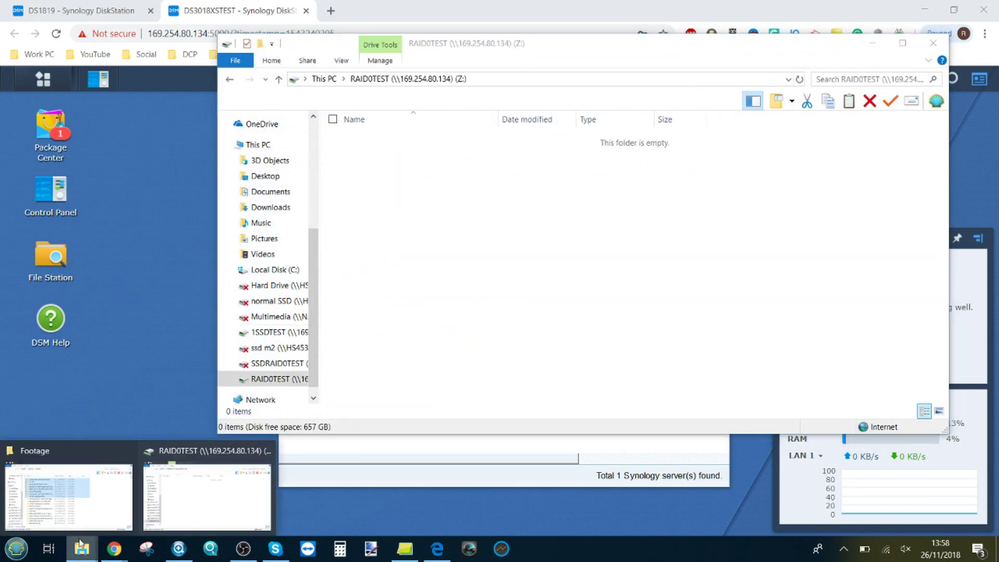
click(74, 507)
right_click(317, 309)
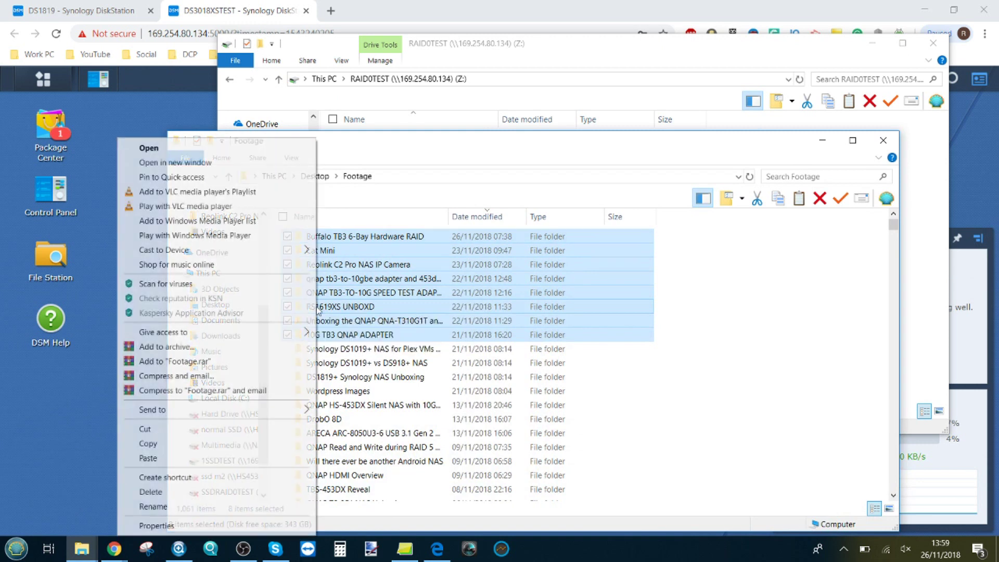
click(209, 446)
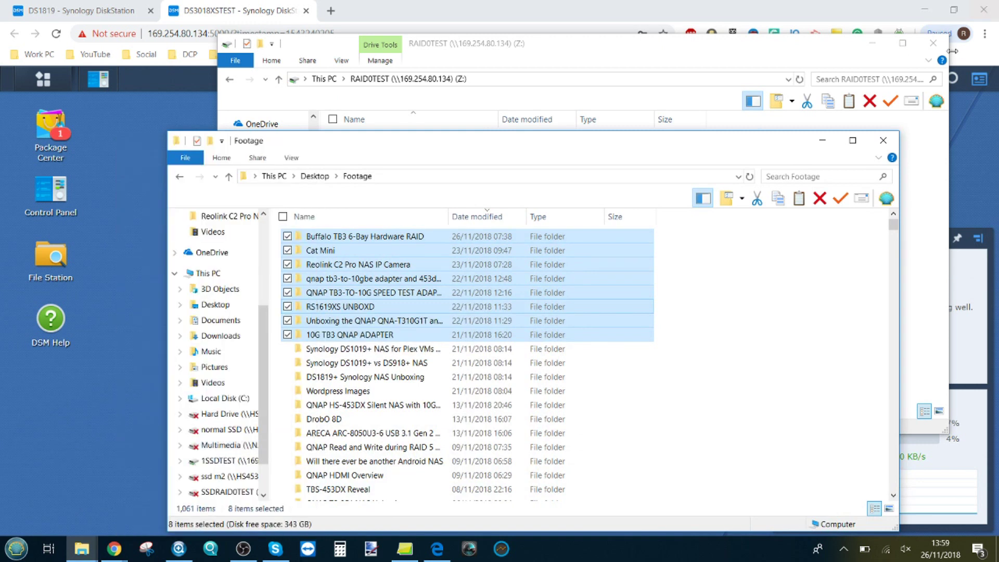
click(822, 140)
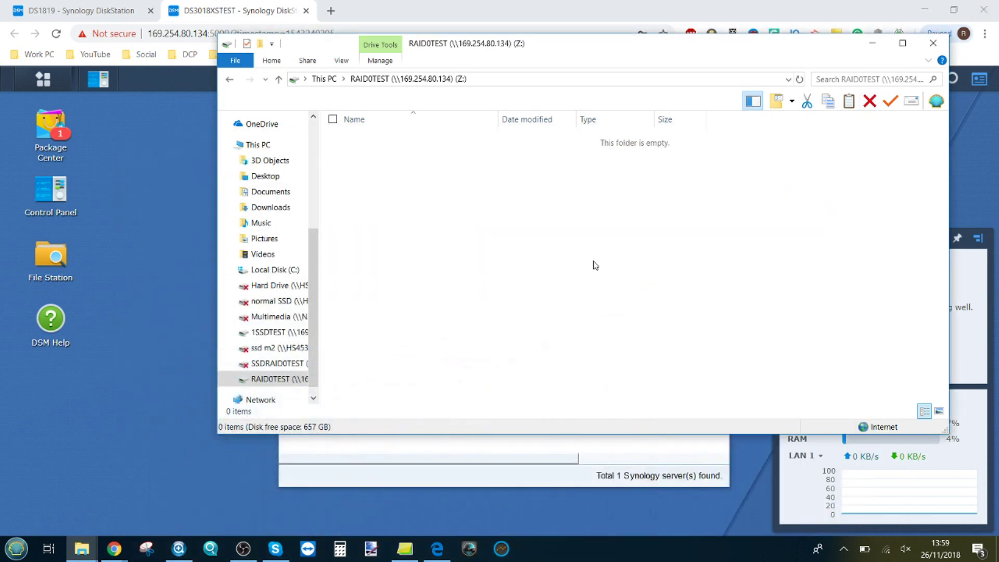
key(ctrl+v)
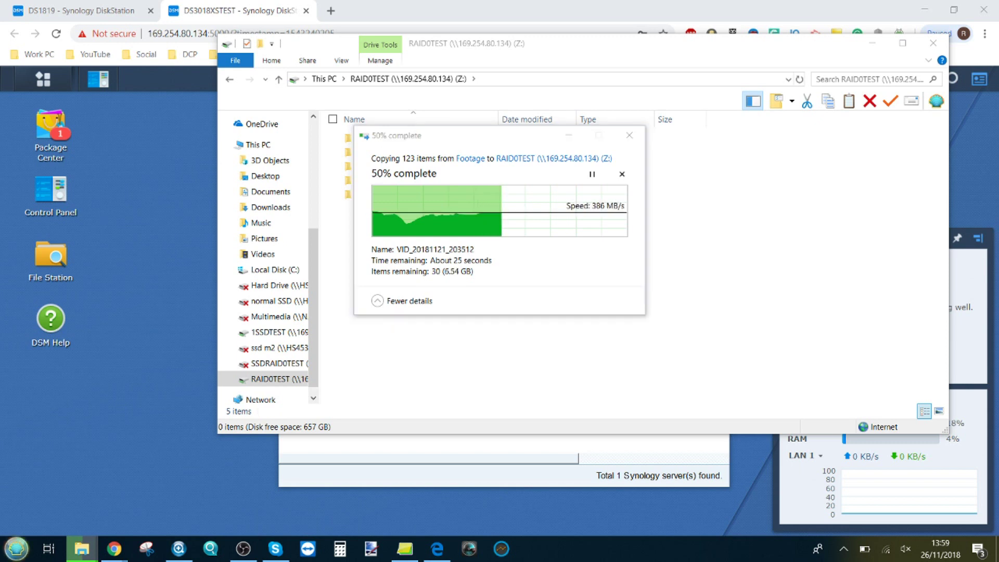
key(super)
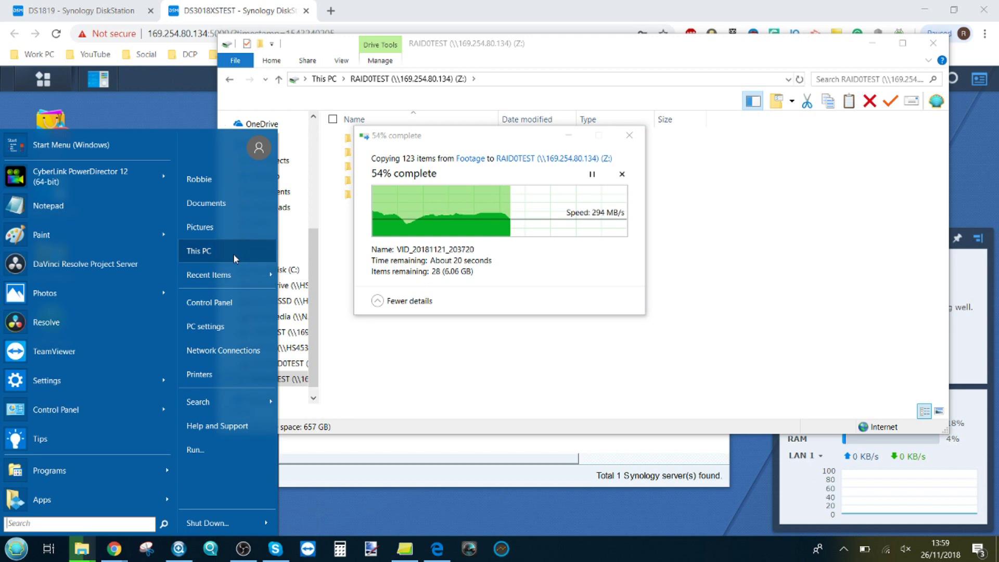
Review the PC's About specifications while the copy finishes, then close Settings and This PC.
drag(233, 253, 236, 259)
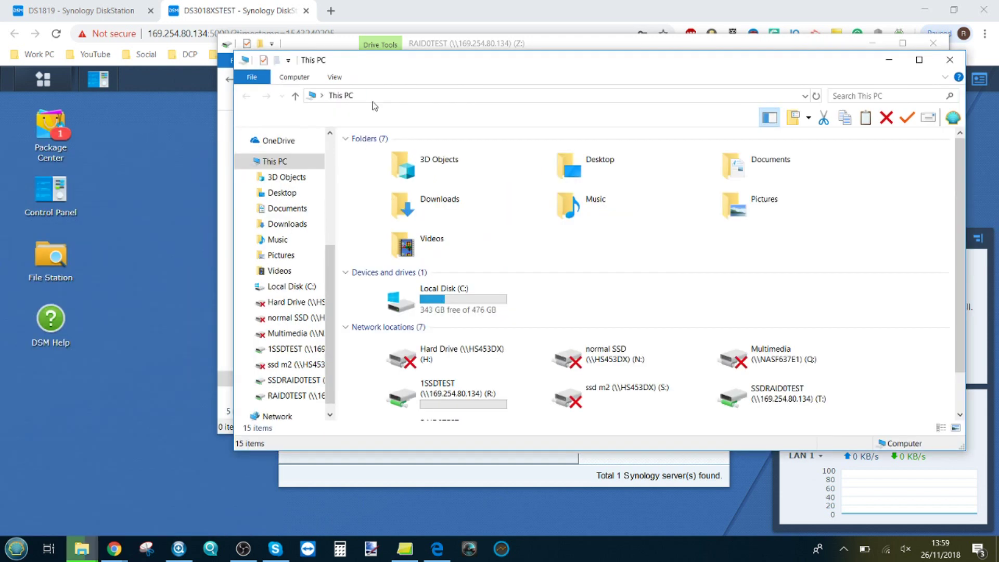
click(335, 77)
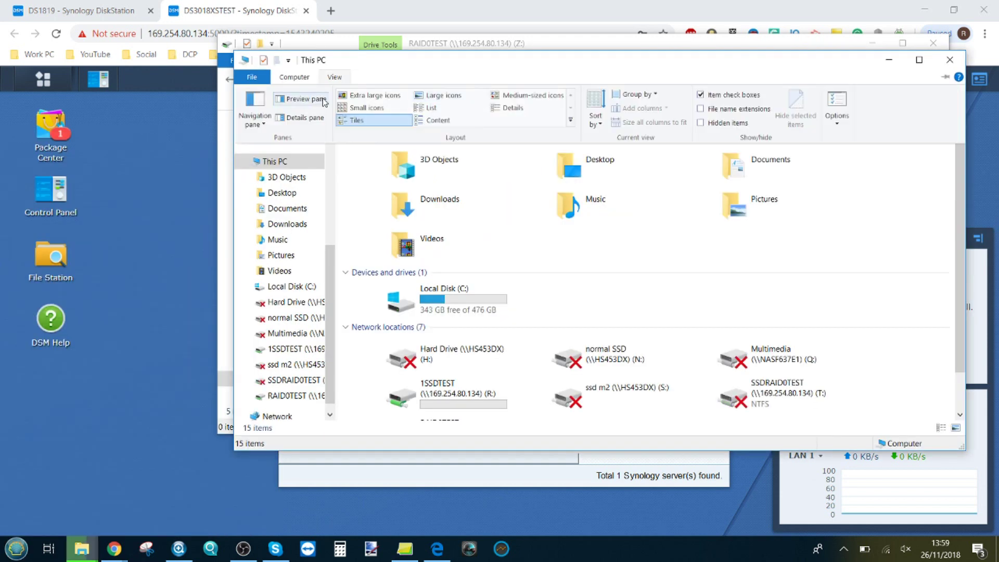
scroll(422, 84, up, 1)
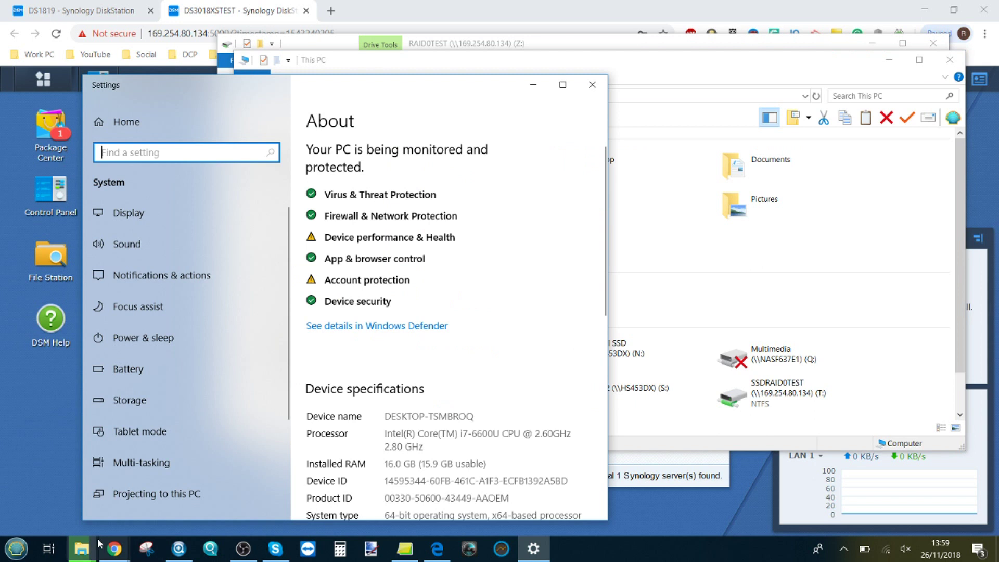
click(83, 547)
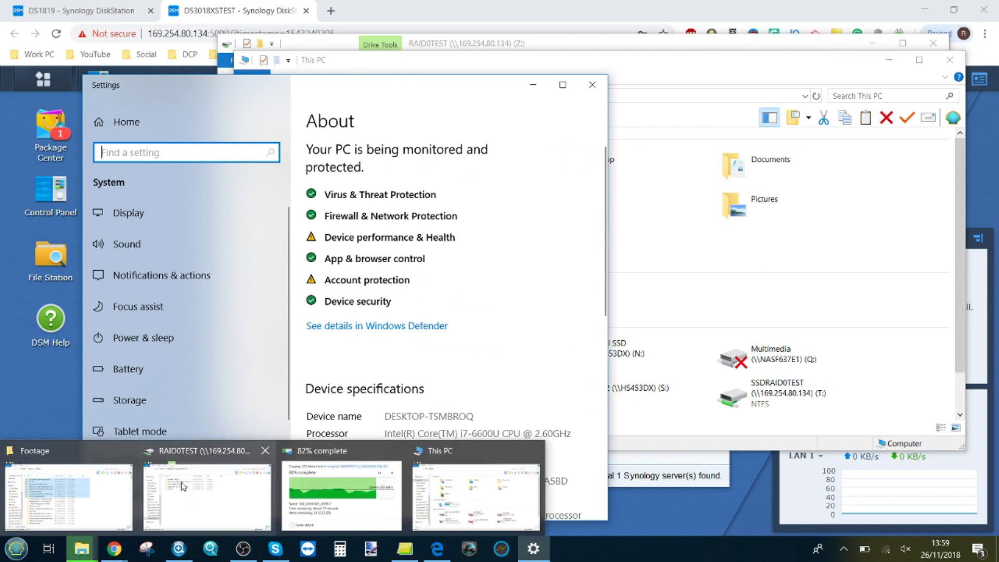
mouse_move(191, 485)
mouse_move(344, 472)
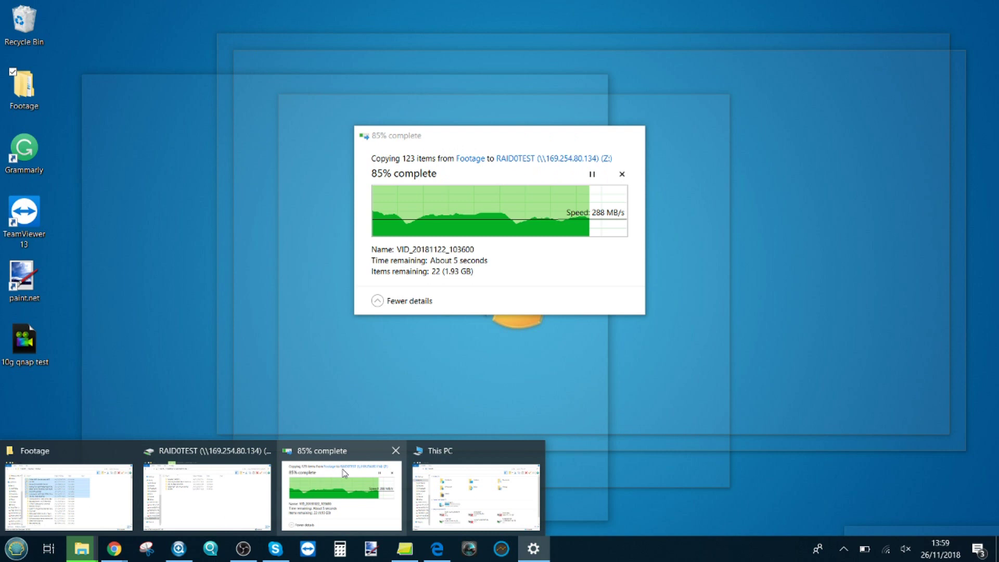
click(344, 472)
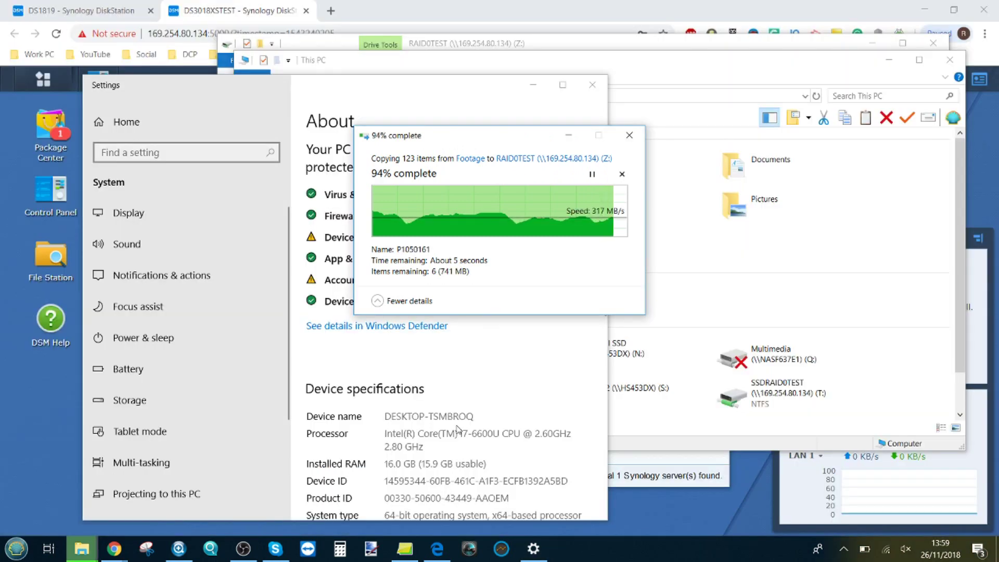
click(629, 136)
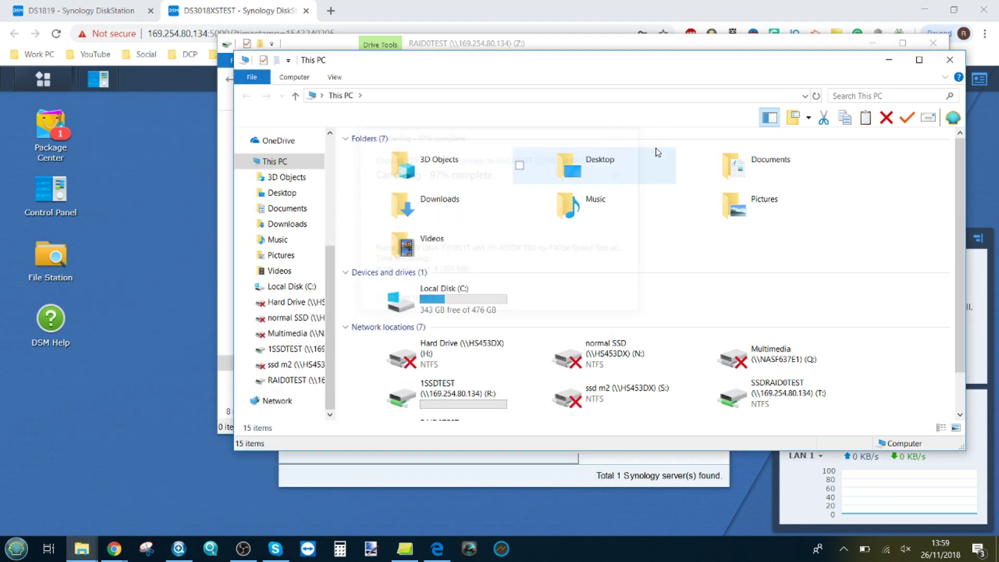
click(950, 60)
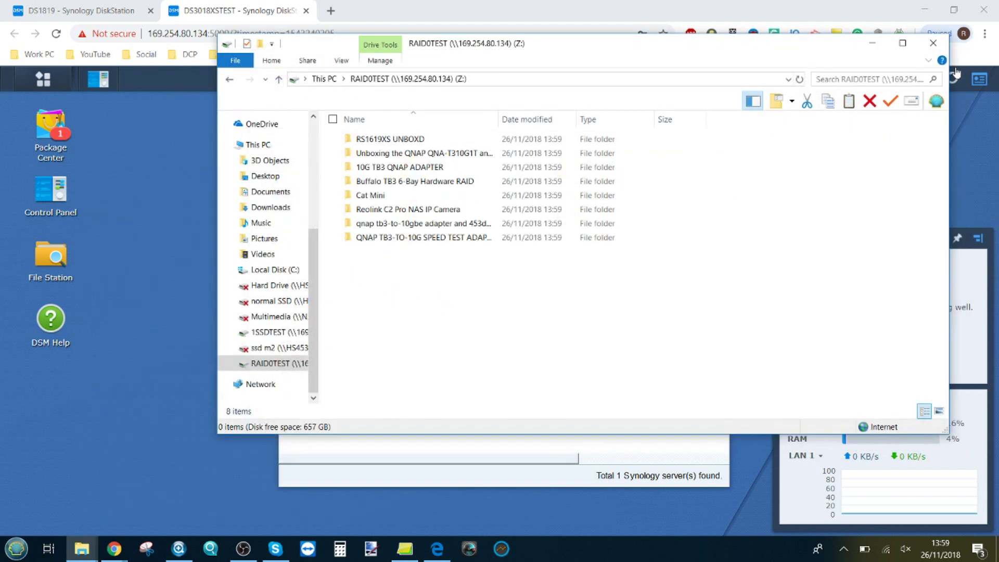
Close the RAID0TEST Explorer window to reveal the DS3018XSTEST listing.
click(933, 43)
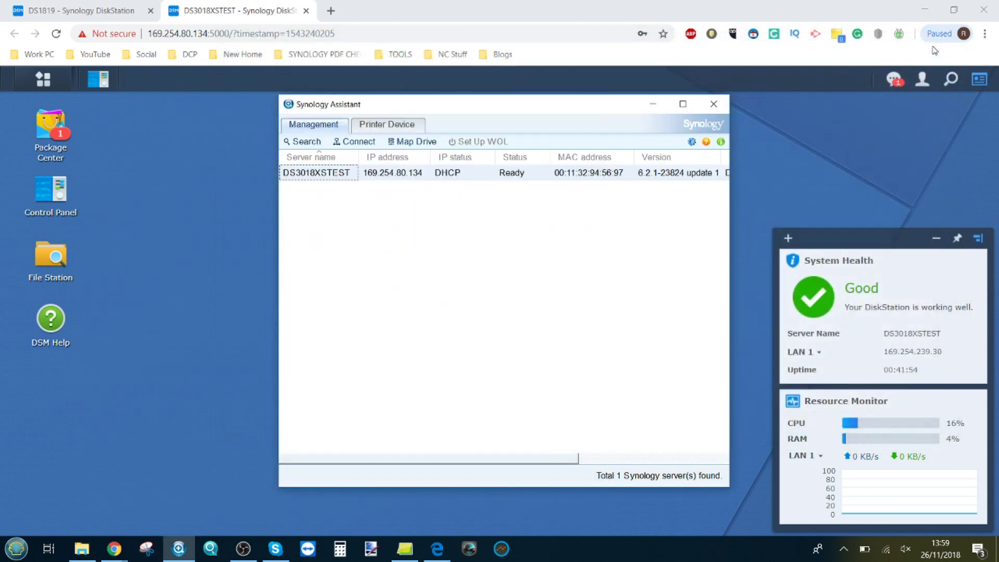